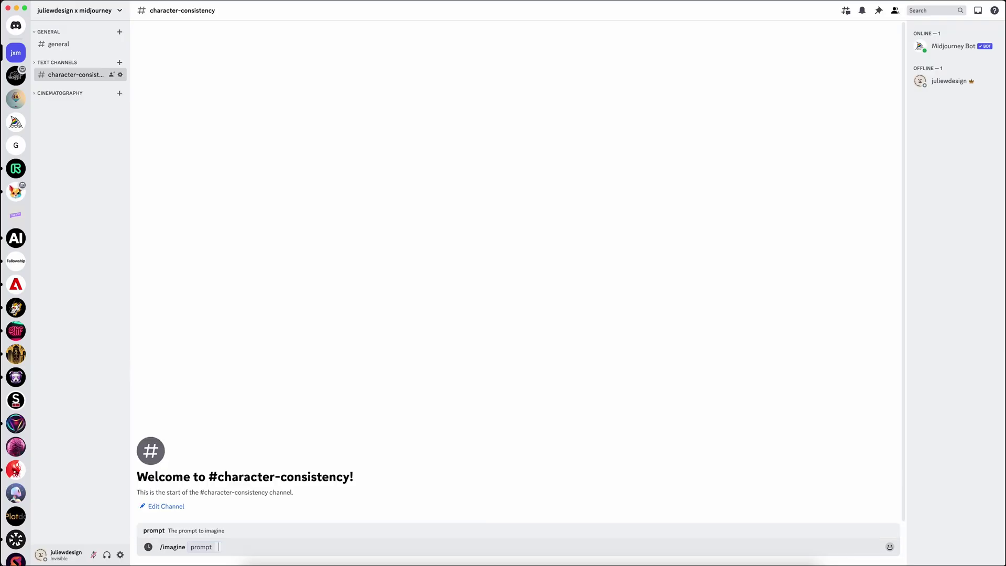
- Enter the /imagine prompt for a red-curly-haired woman in a forest, frontal/side split, --ar 2:1 --style raw --v 5.2
text(photography of a woman with long red curly hair, standing in the forest, kodak portra 800 | image split into 2, different angles of the woman: frontal and side view shot --ar 2:1 --style raw --v 5.2)
drag(219, 547, 683, 547)
click(683, 547)
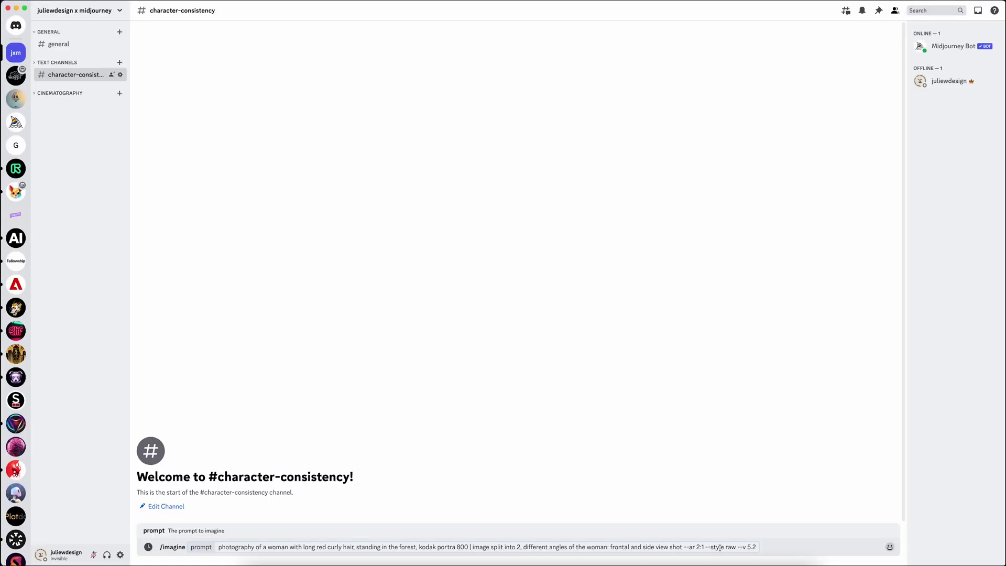
- Generate the red-haired woman split-image grid, preview it, and upscale image 4 (U4)
key(Return)
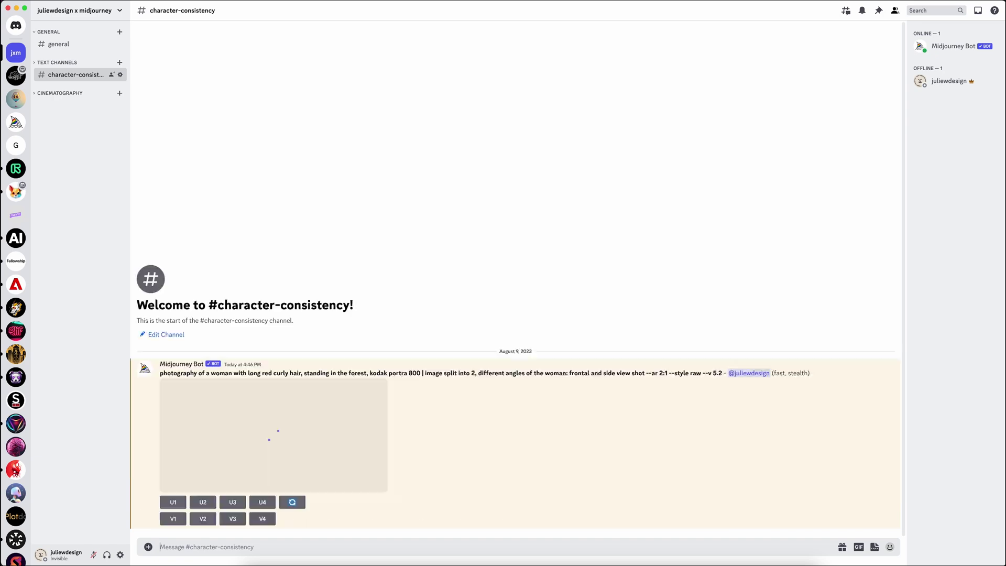
click(359, 464)
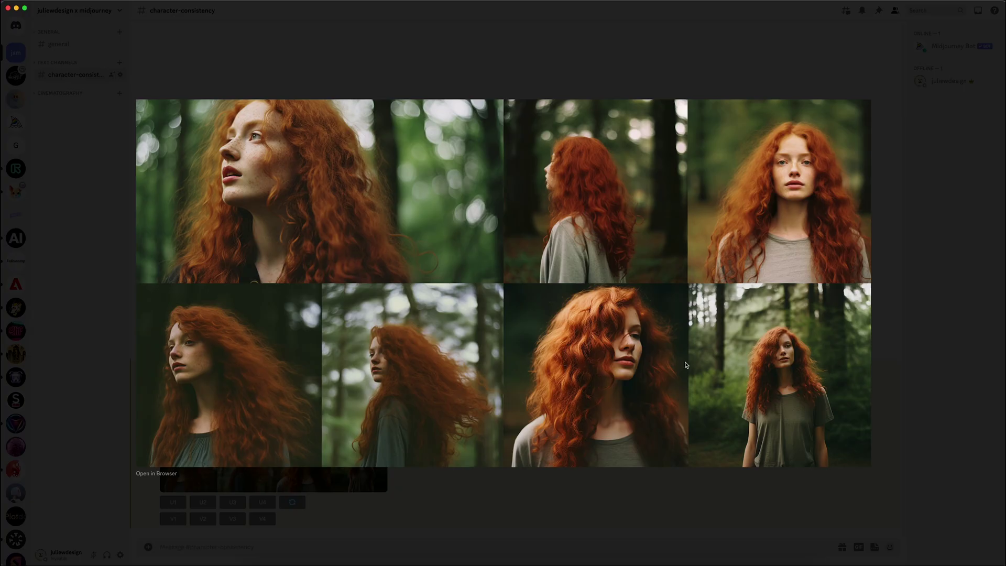
click(631, 520)
click(263, 502)
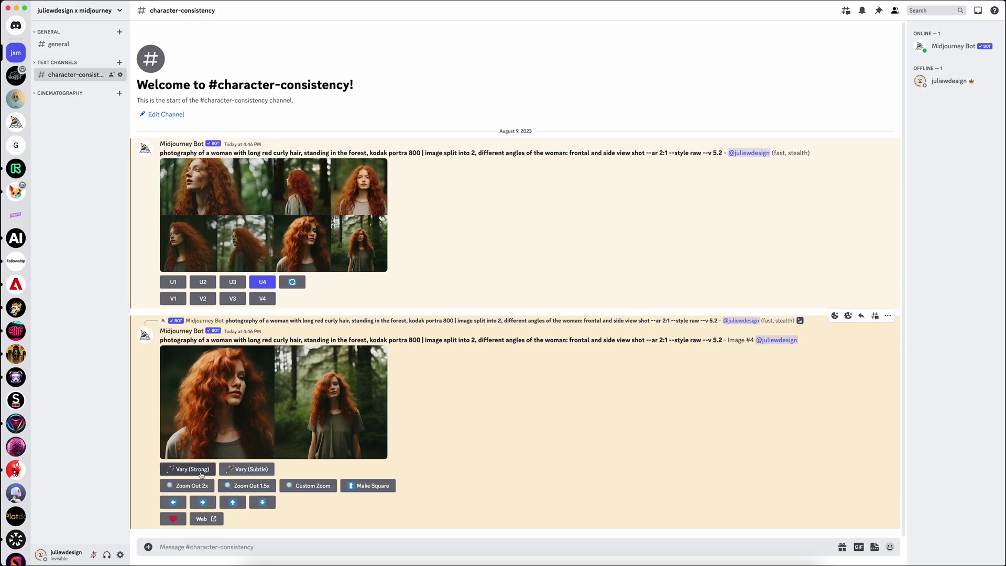
- Make strong and subtle variations of the red-haired pair, then upscale strong variation 1 and variation image 2
click(192, 470)
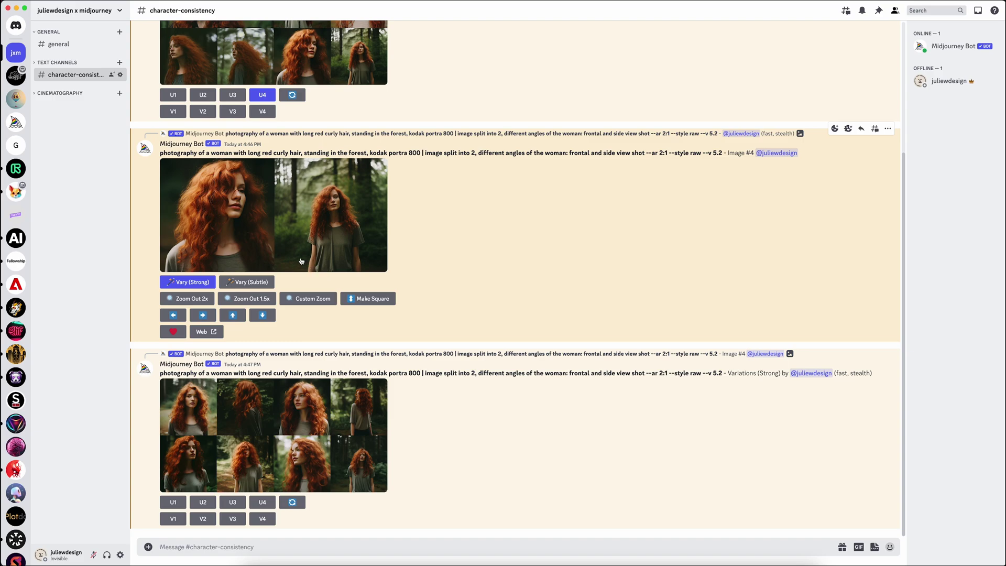
click(268, 281)
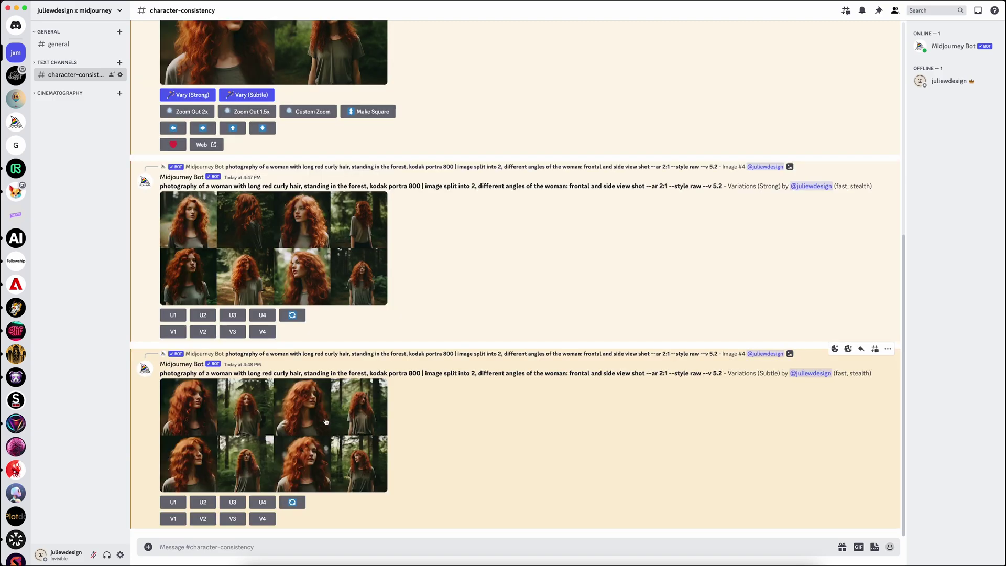
click(325, 422)
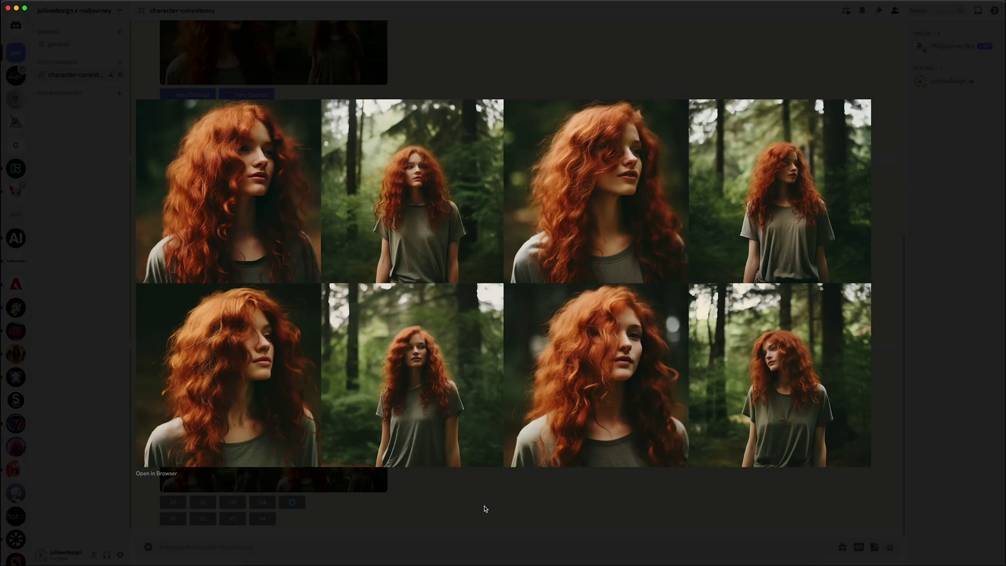
click(484, 508)
click(325, 410)
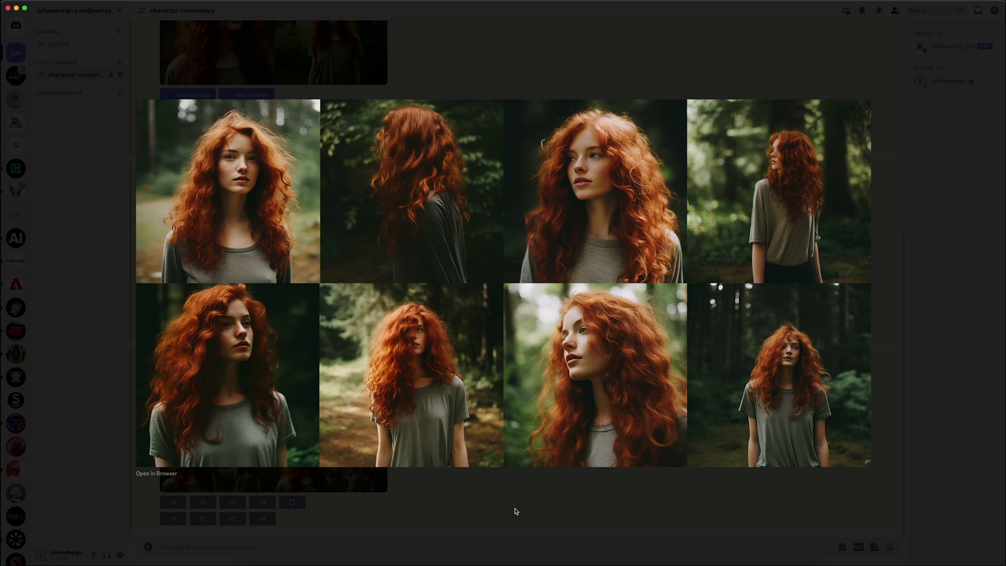
click(515, 512)
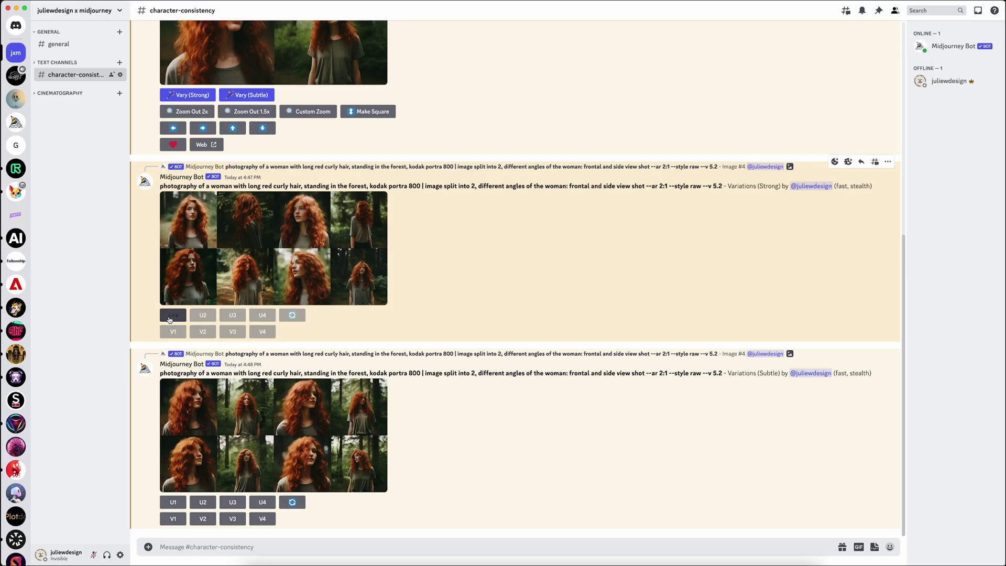
click(169, 320)
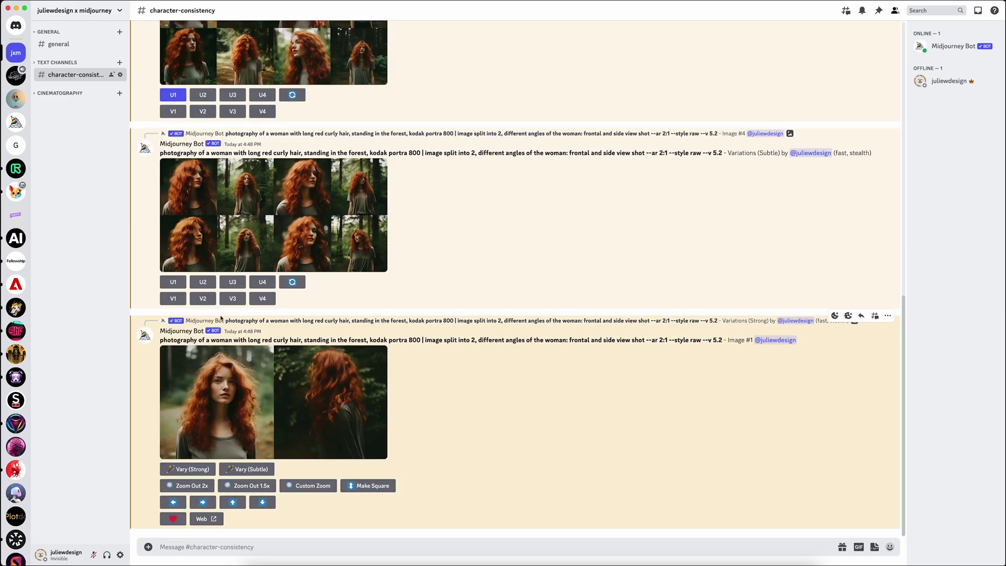
click(203, 283)
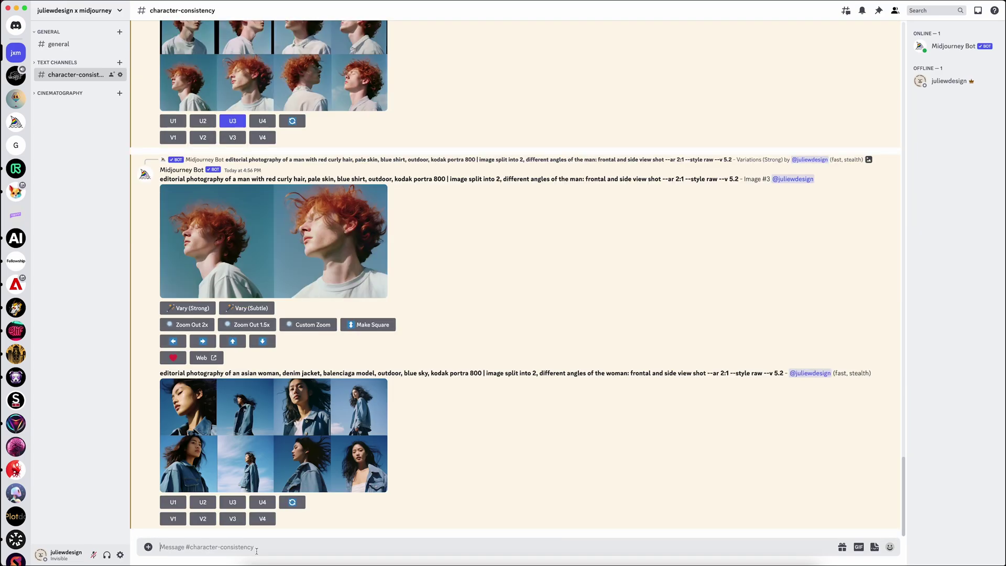
- Preview the denim-jacket woman grid and upscale its second image (U2)
click(383, 484)
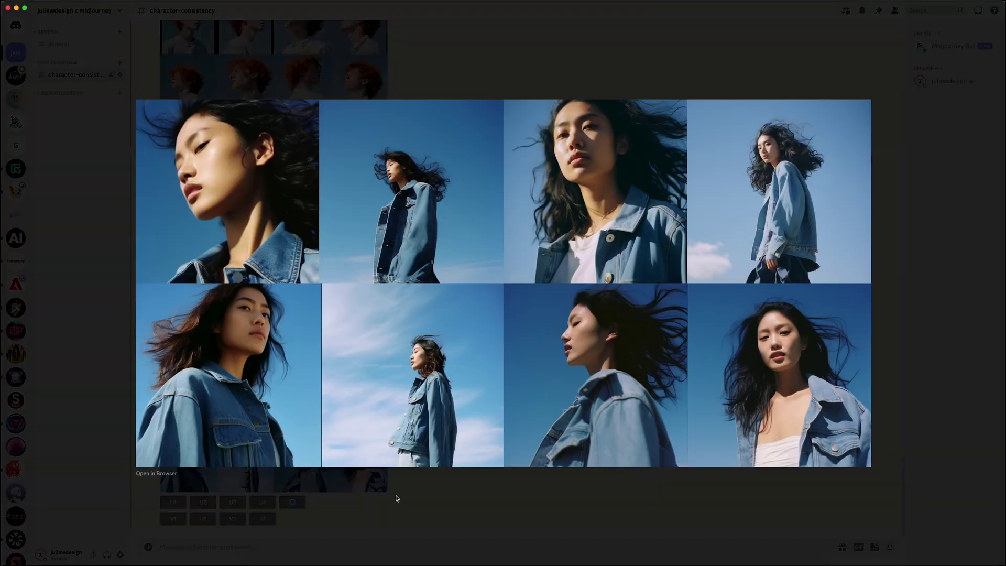
click(448, 507)
click(203, 503)
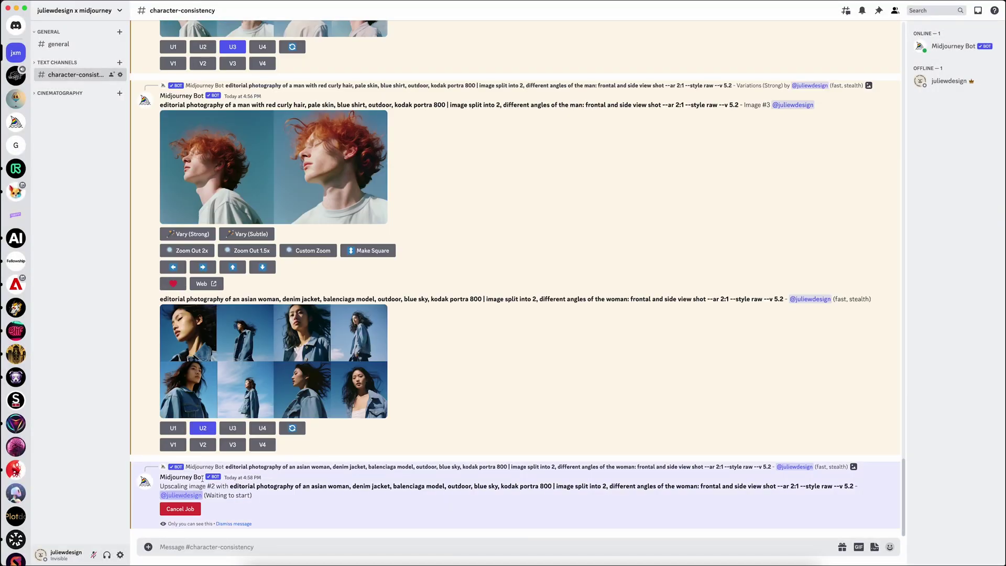
- Create variations of the denim pair and upscale variations 2 and 3
click(246, 485)
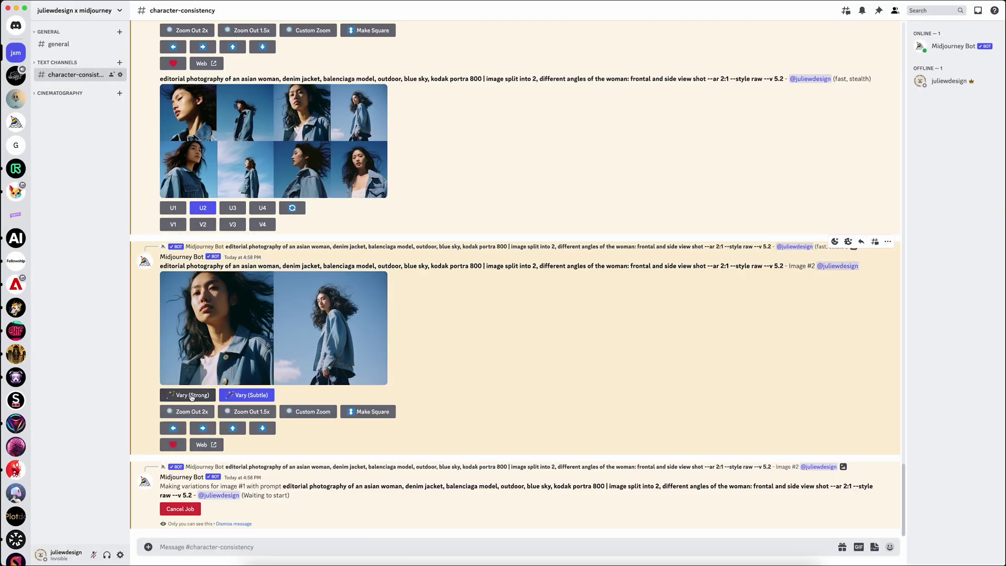
click(364, 484)
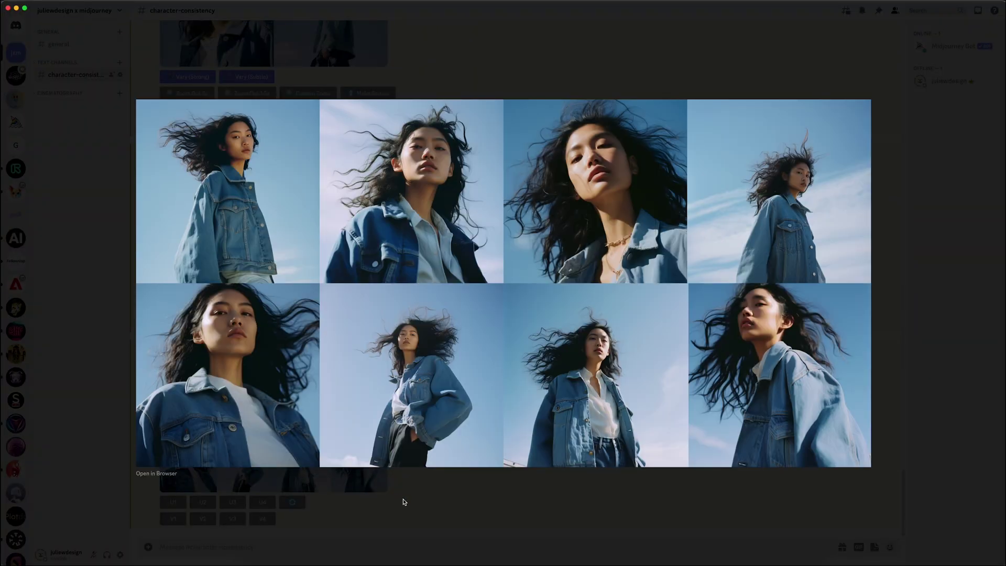
click(403, 502)
click(203, 503)
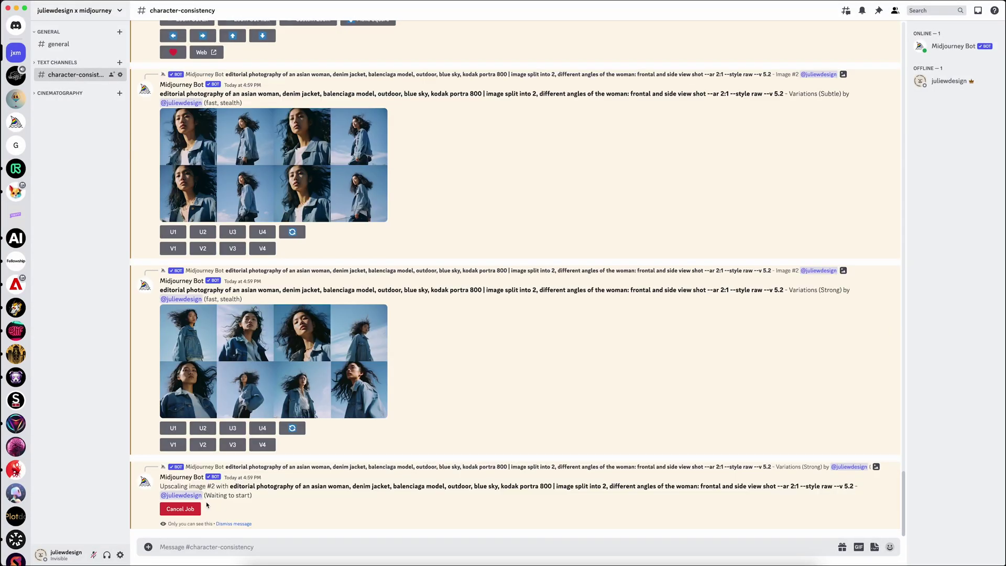
click(233, 424)
click(264, 130)
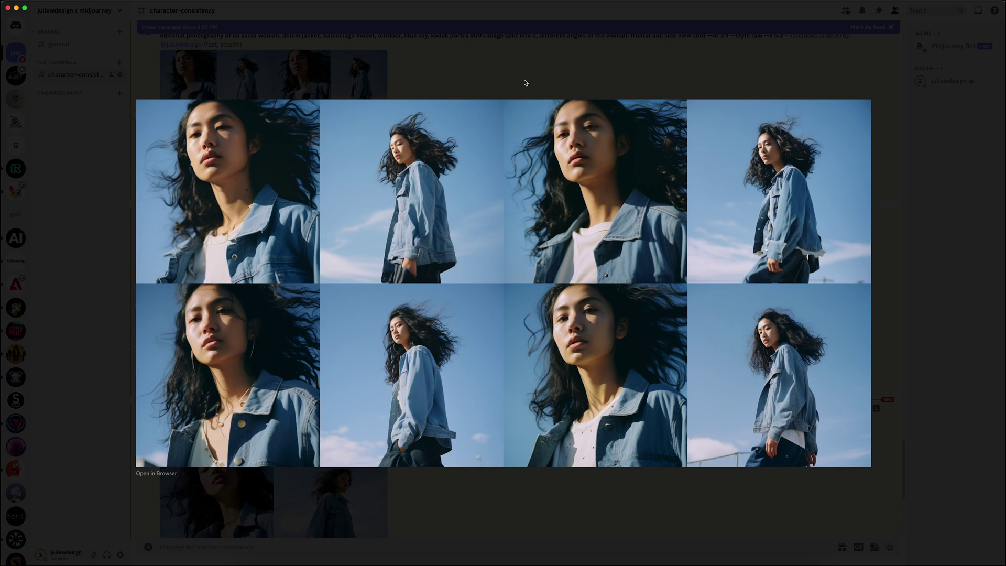
click(524, 83)
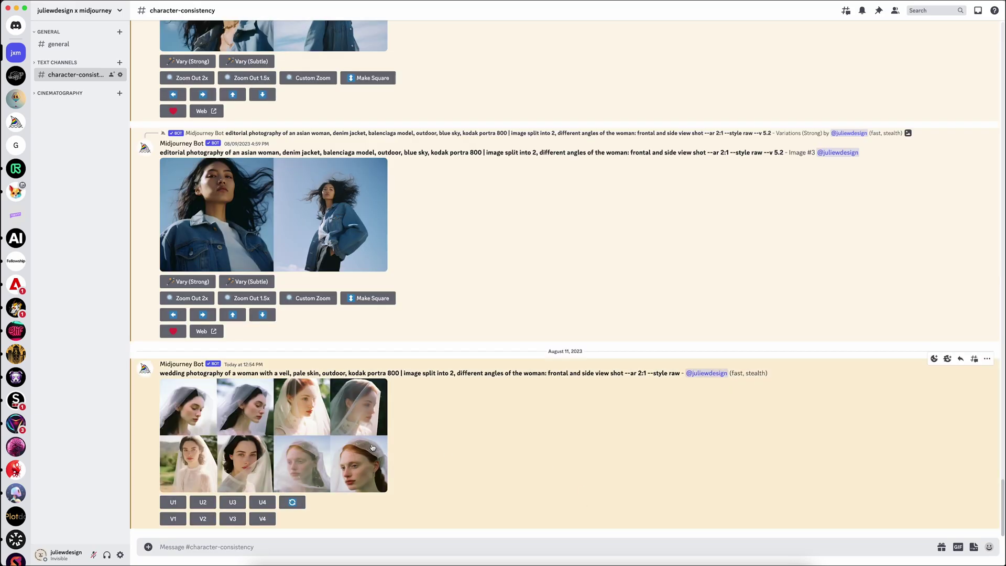
- Preview the veiled woman grid and upscale its third image (U3)
click(385, 471)
click(405, 505)
click(234, 503)
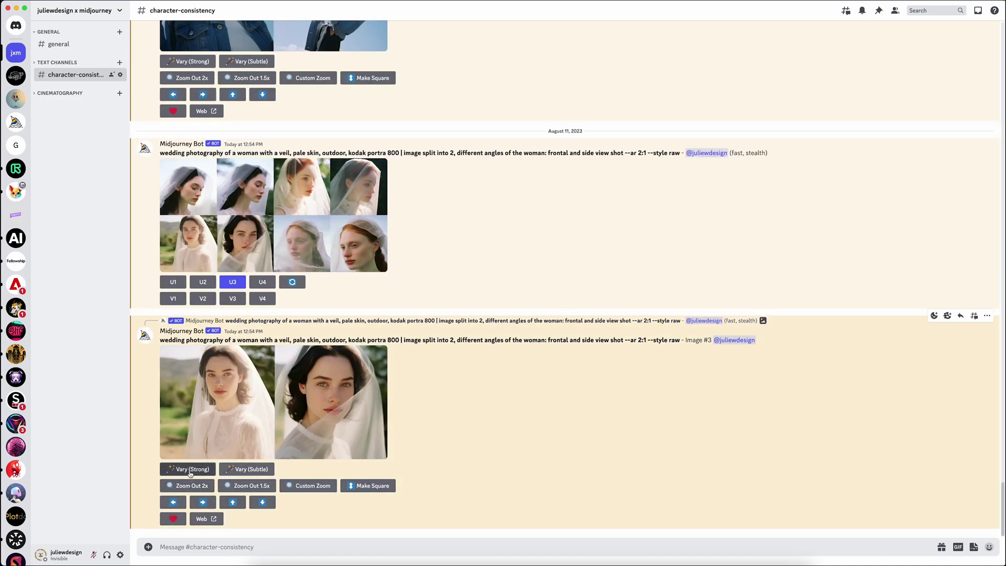
- Make strong and subtle variations of the veiled pair, upscaling strong U4, strong U2 and subtle U2
click(187, 478)
click(246, 403)
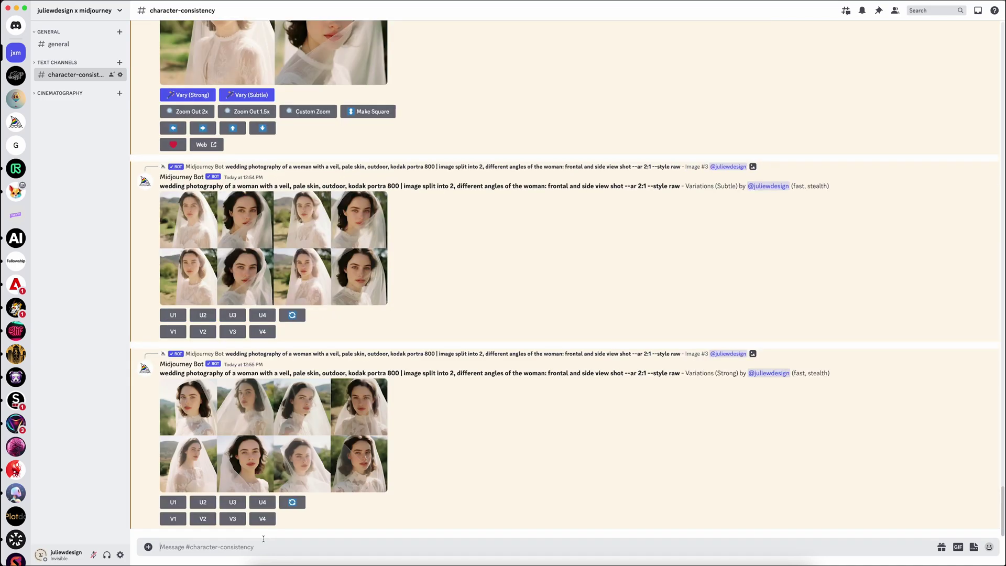
click(263, 502)
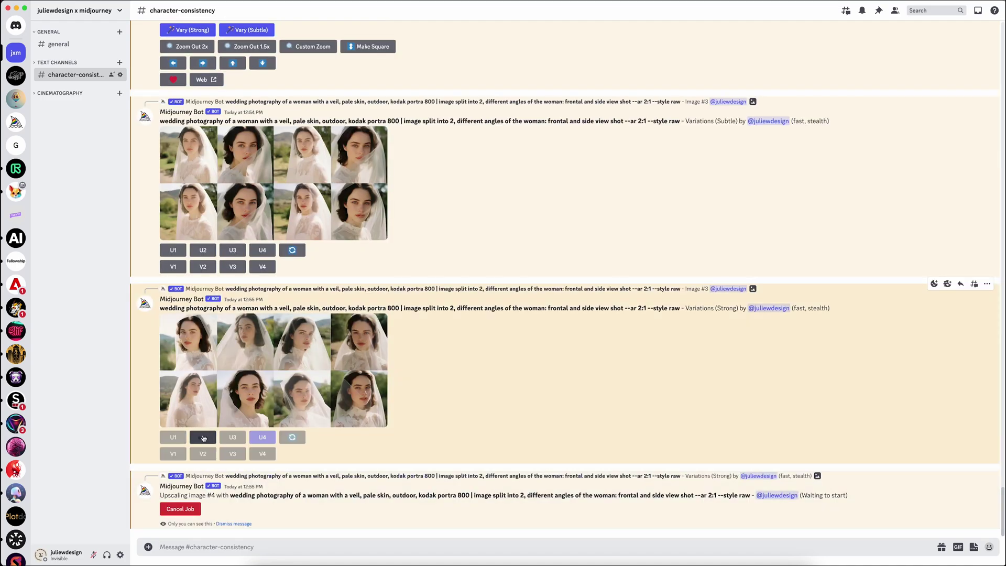
click(203, 434)
click(200, 184)
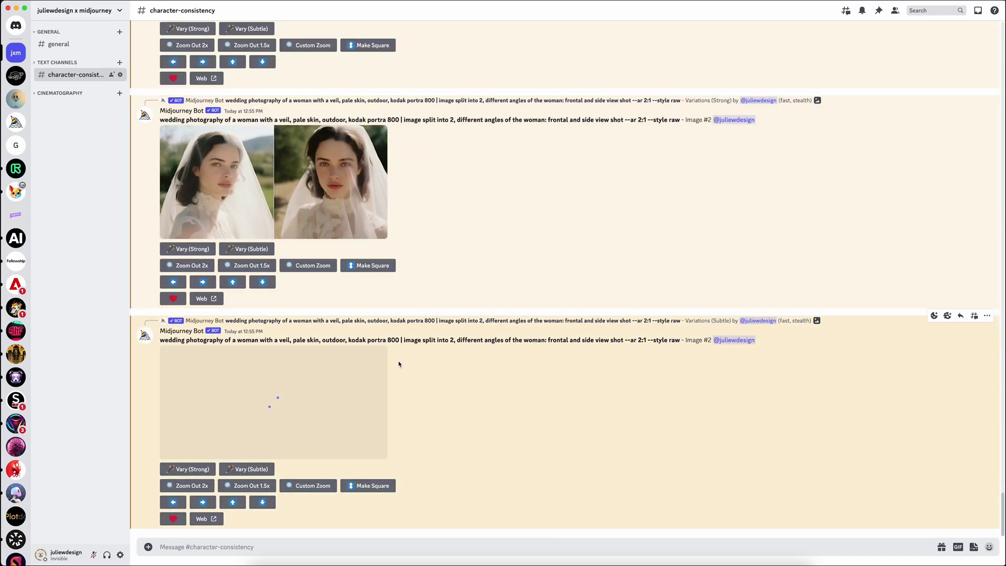
scroll(418, 389, up, 5)
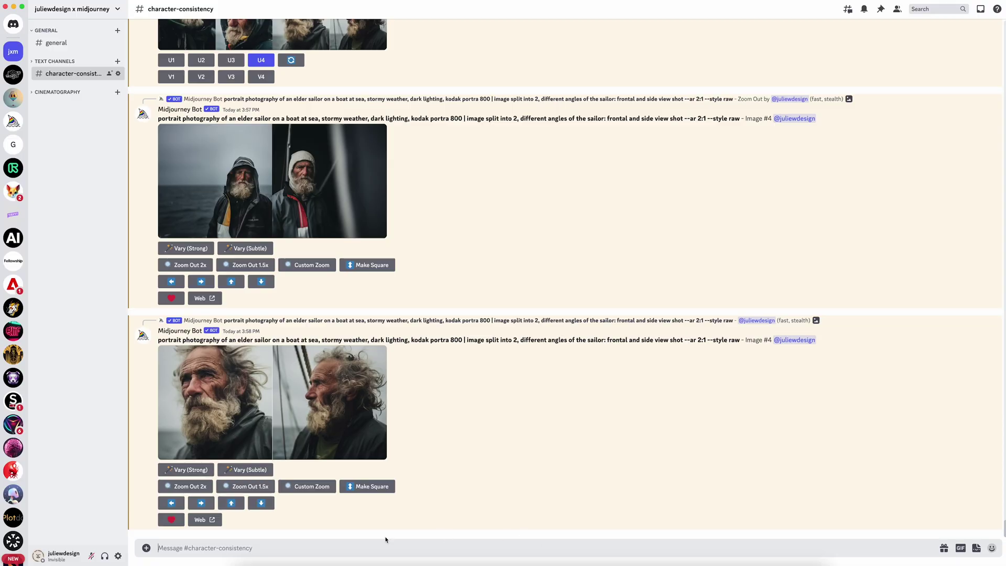
- Zoom out the elder sailor pair 2x, upscale zoomed image 1, and select its right half in Photoshop
click(202, 491)
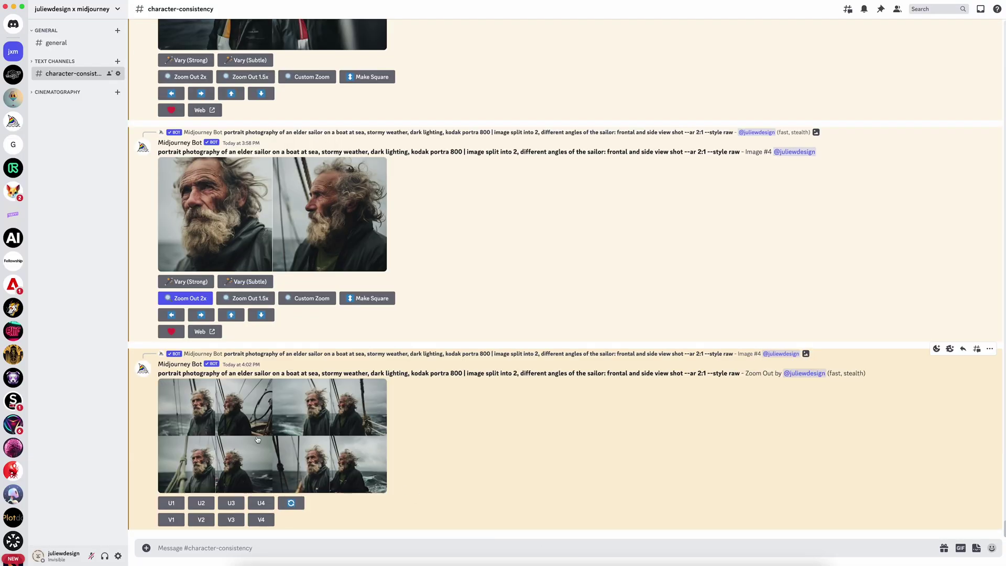
click(257, 436)
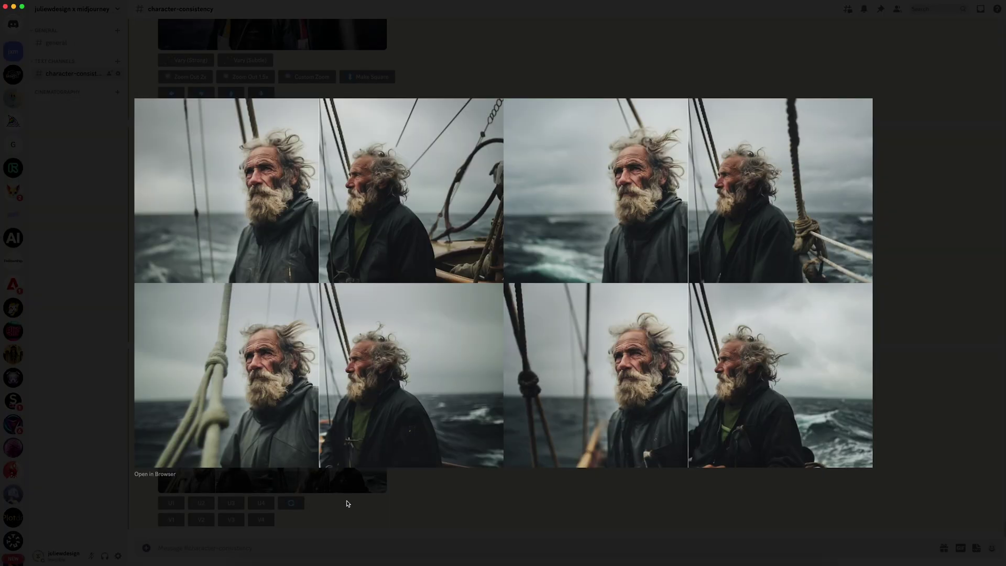
click(347, 504)
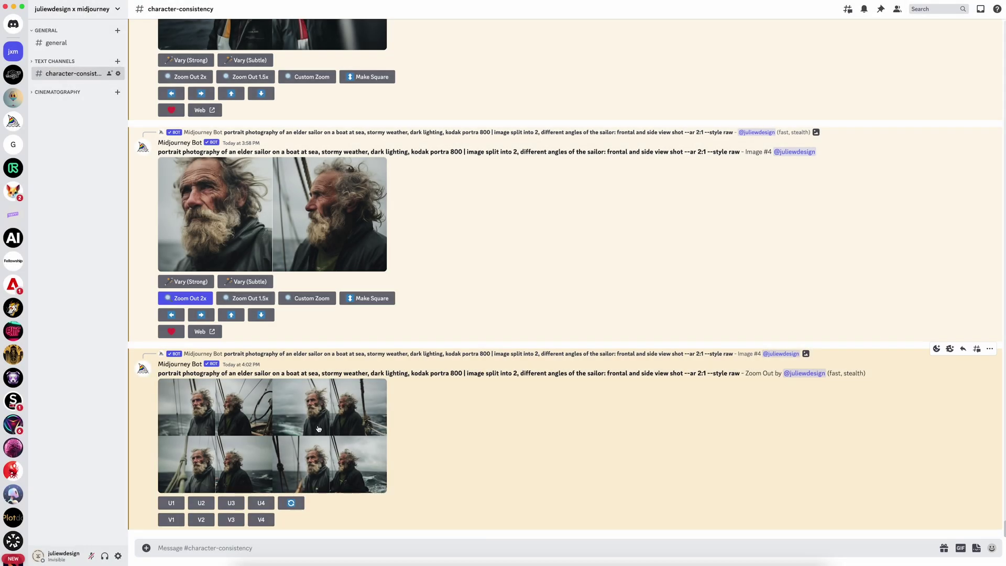
click(171, 500)
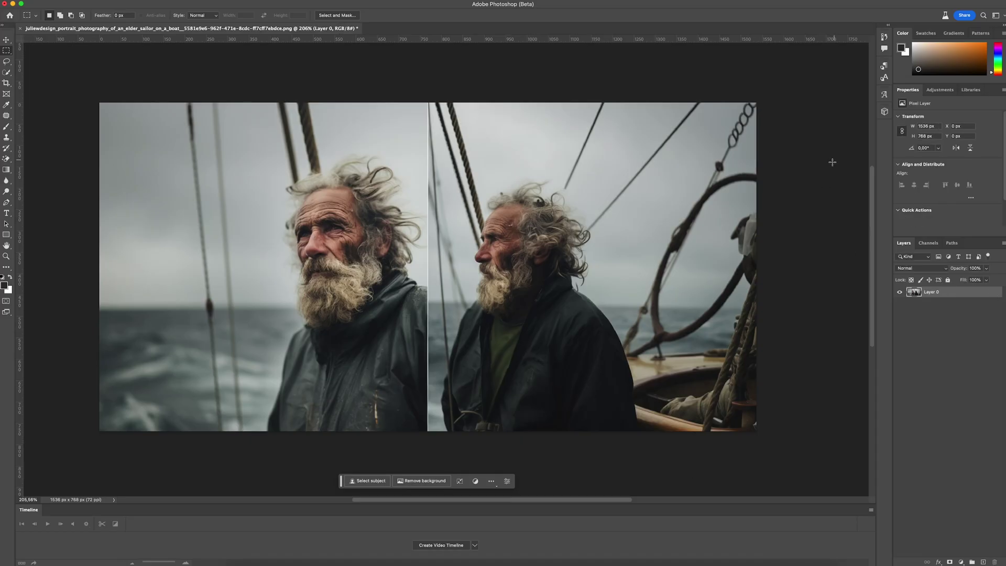
drag(758, 102, 428, 435)
right_click(490, 384)
- Cut the sailor image's right half onto its own layer
click(510, 456)
drag(462, 102, 445, 427)
key(alt+[)
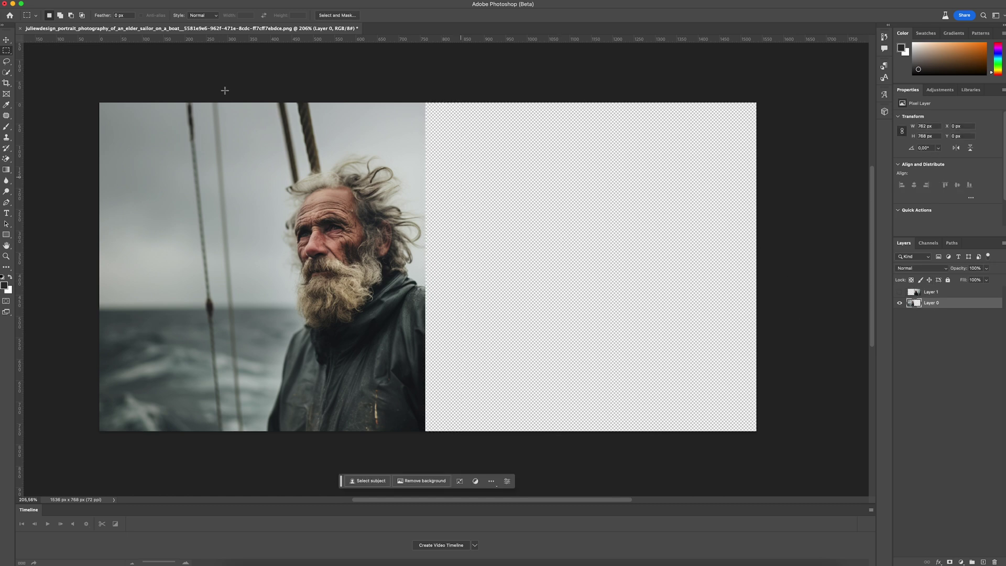
- Generative Fill the empty right half with stormy sea, keeping variation 3 with rigging
drag(797, 96, 423, 461)
click(367, 481)
click(503, 481)
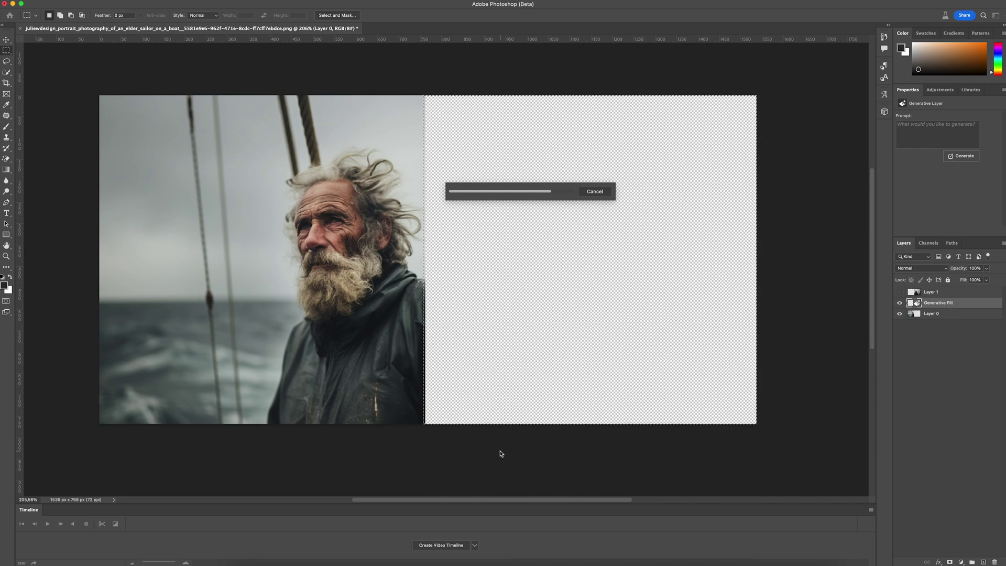
click(421, 481)
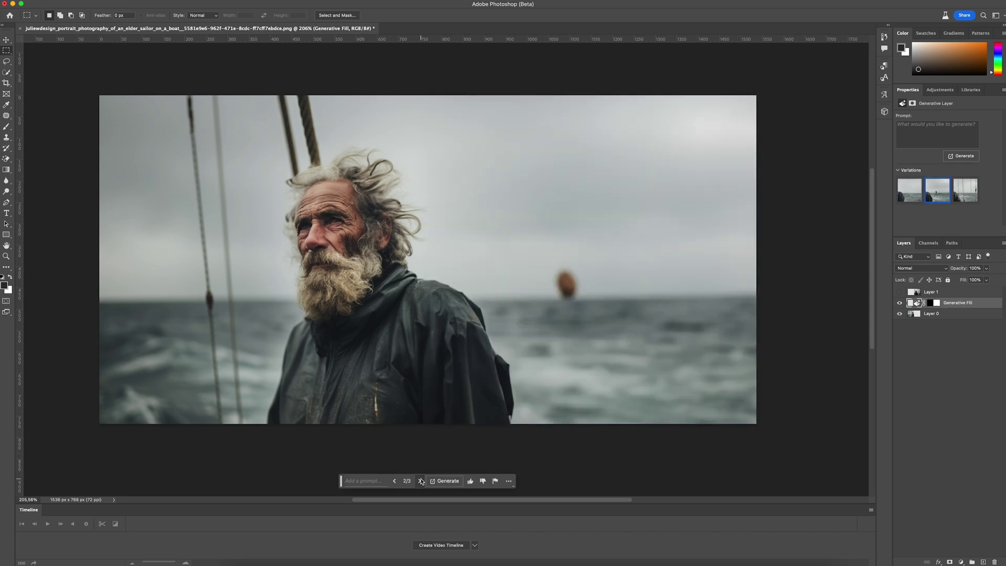
click(421, 480)
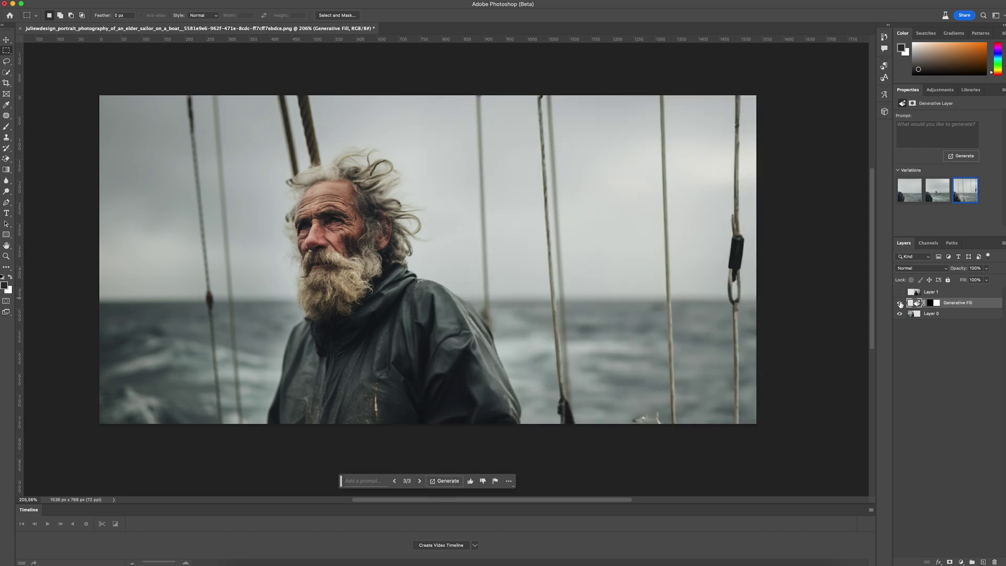
- Show Layer 1 and Generative Fill its empty left half with sea and sky, keeping the coastline variation
drag(900, 303, 900, 313)
click(900, 292)
drag(93, 88, 430, 428)
click(385, 480)
click(473, 481)
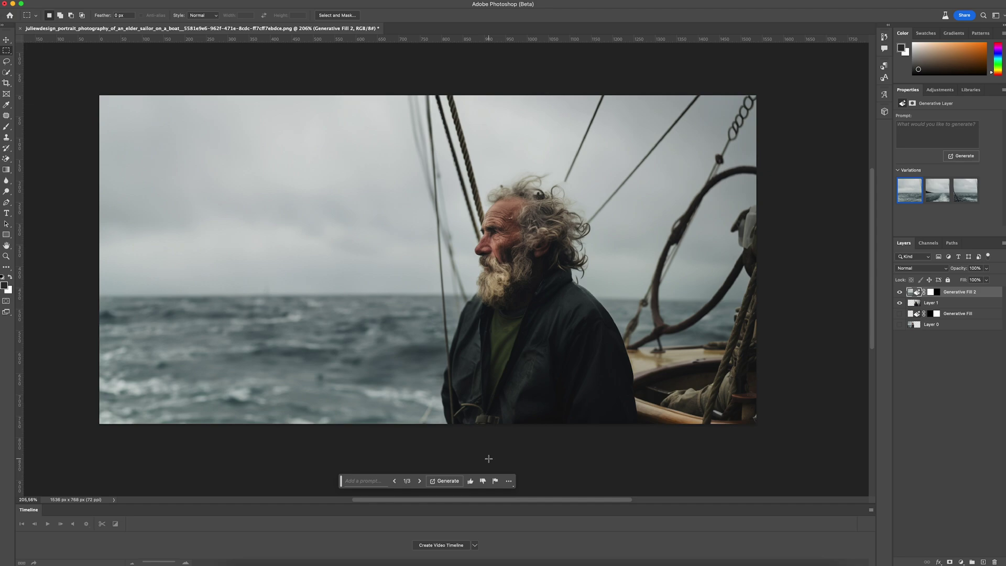
click(419, 480)
click(420, 481)
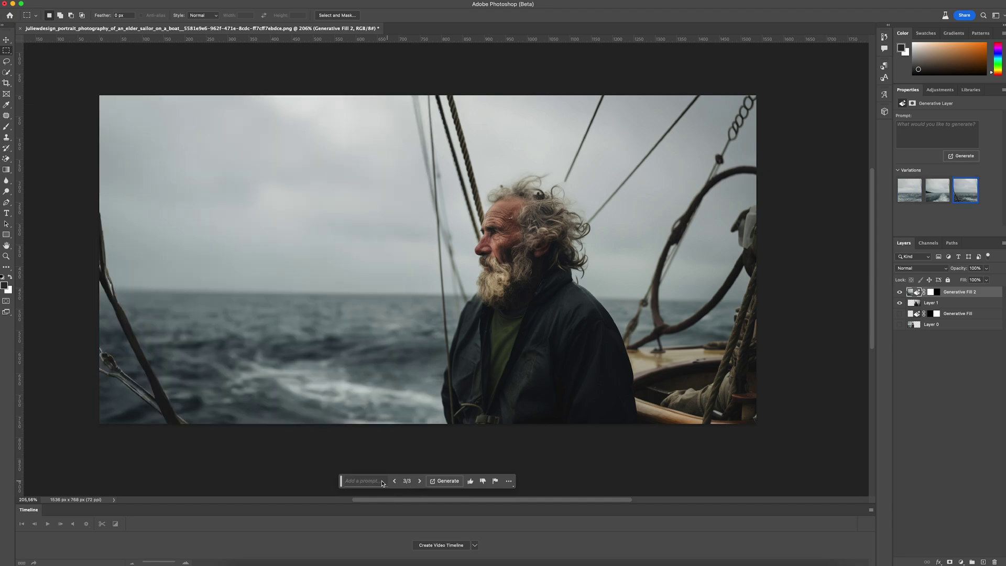
click(394, 481)
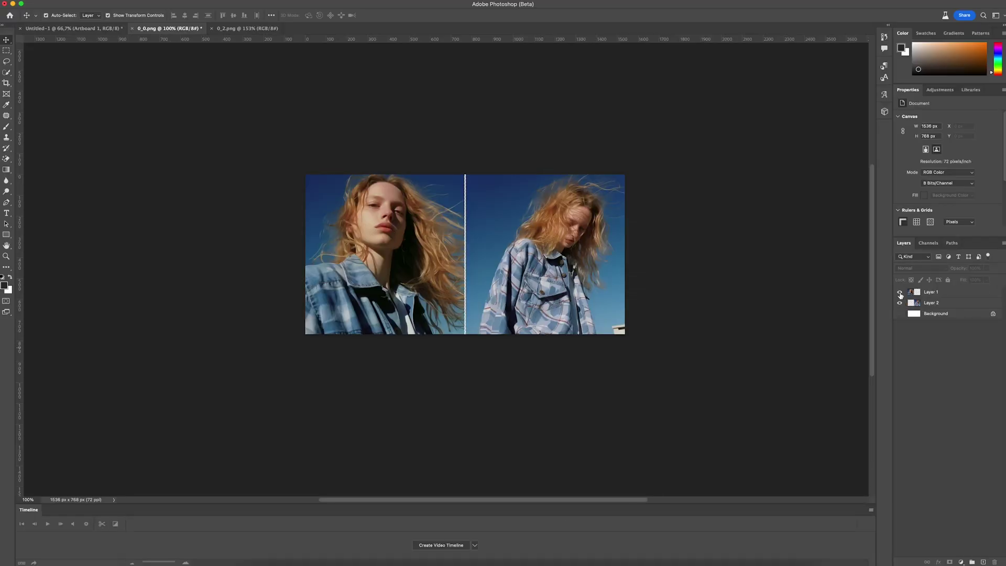
- Centre the right portrait layer and Generative Fill both empty side strips, keeping the first variation
click(900, 292)
drag(597, 302, 505, 298)
key(m)
drag(627, 181, 532, 398)
drag(305, 165, 378, 355)
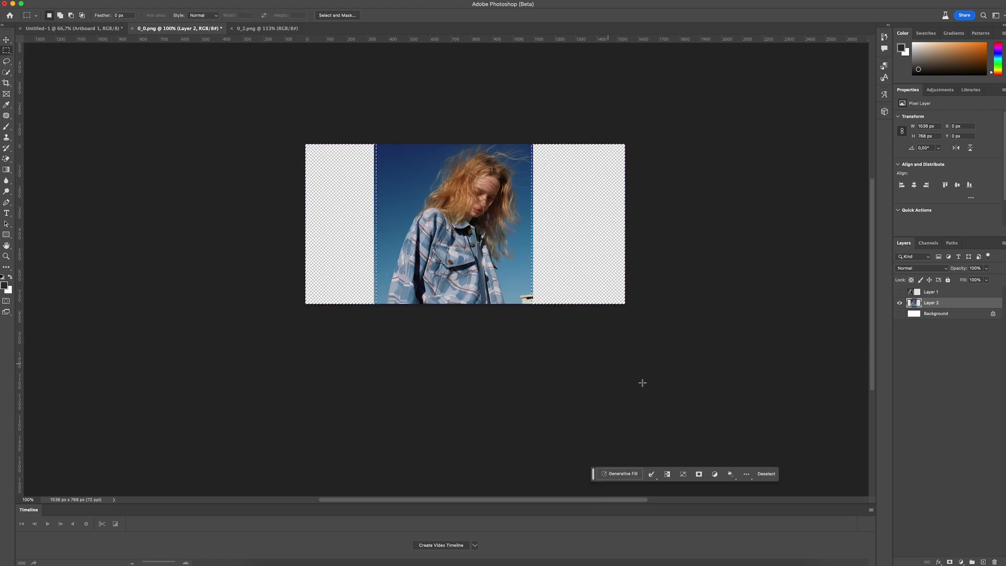
click(620, 474)
click(724, 475)
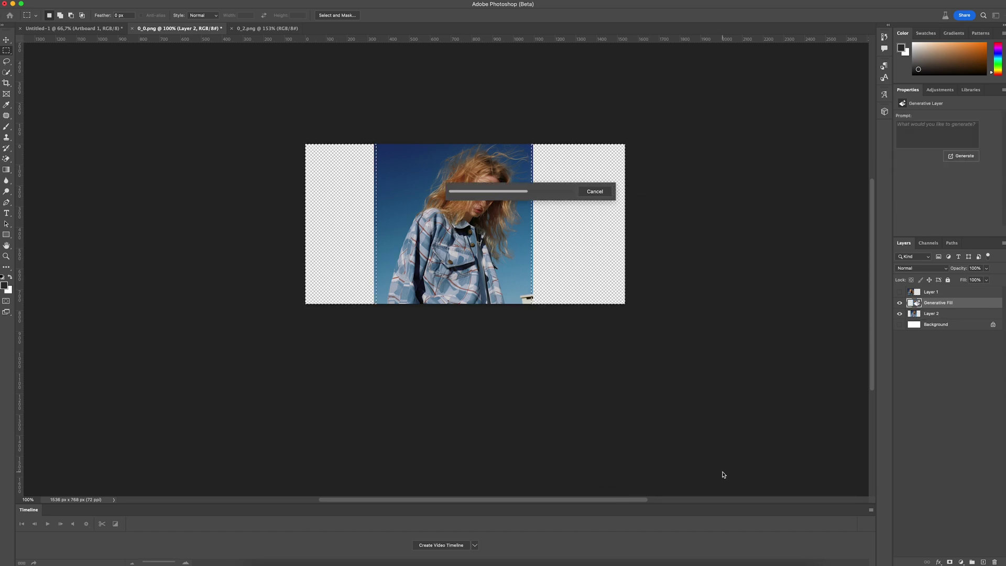
click(673, 474)
click(673, 473)
click(673, 474)
- Show and centre the left face layer, then marquee both empty side strips
click(913, 292)
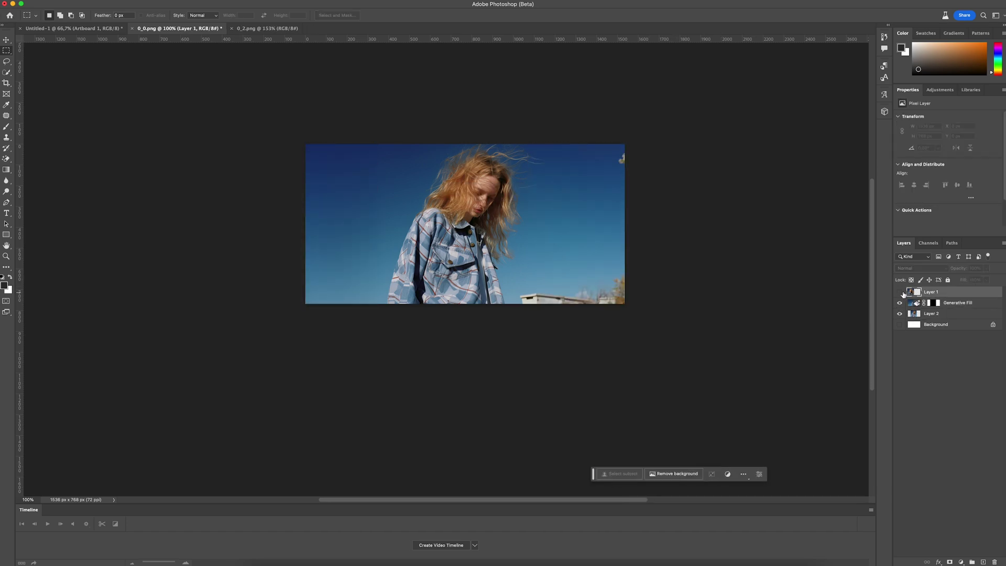
click(900, 292)
click(900, 313)
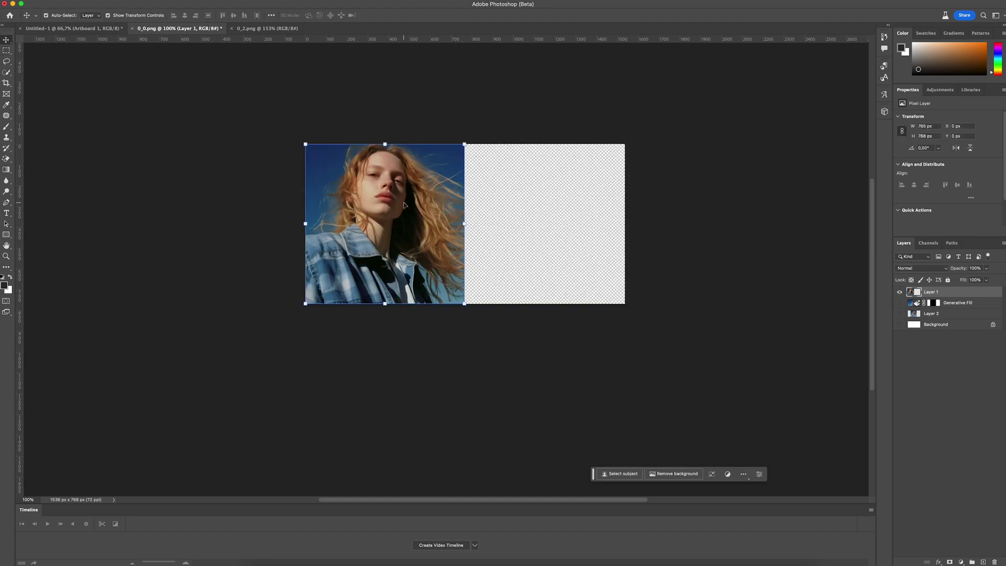
key(v)
drag(405, 203, 492, 203)
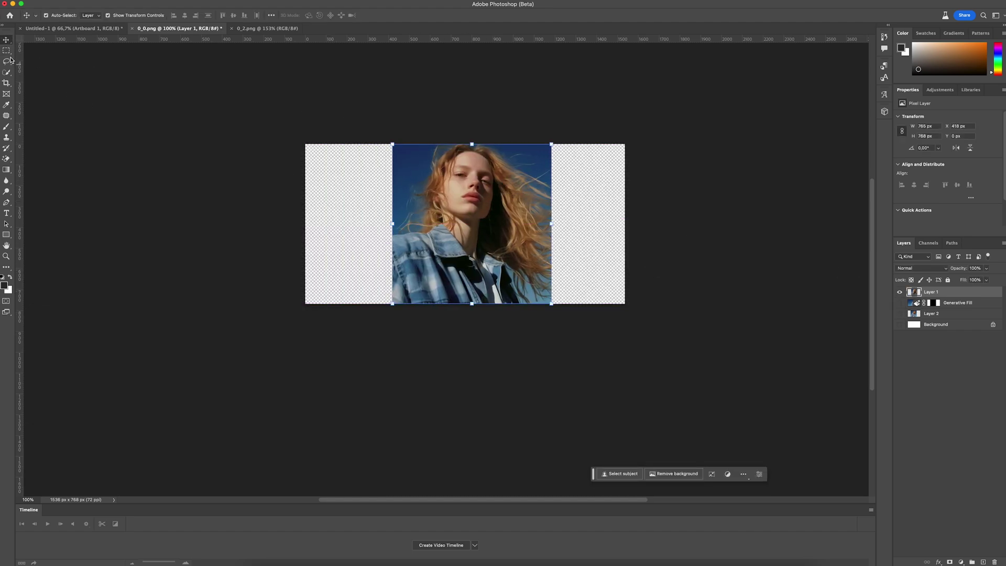
key(m)
drag(306, 144, 395, 361)
drag(625, 144, 551, 316)
- Generative Fill the left portrait's side strips with blue sky, keeping variation 2, then marquee 0_2.png's left half
click(619, 474)
click(725, 474)
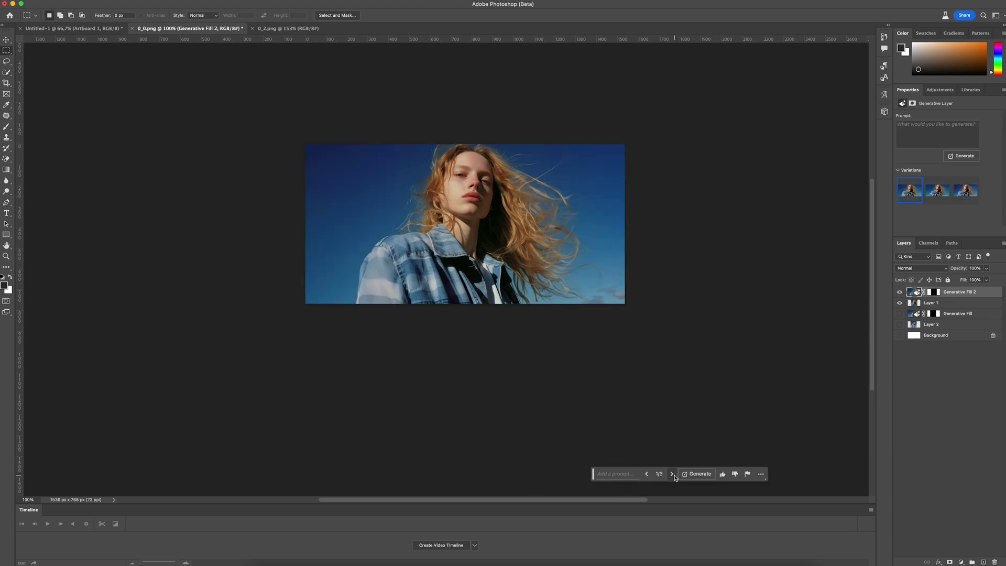
click(672, 473)
click(672, 474)
click(647, 474)
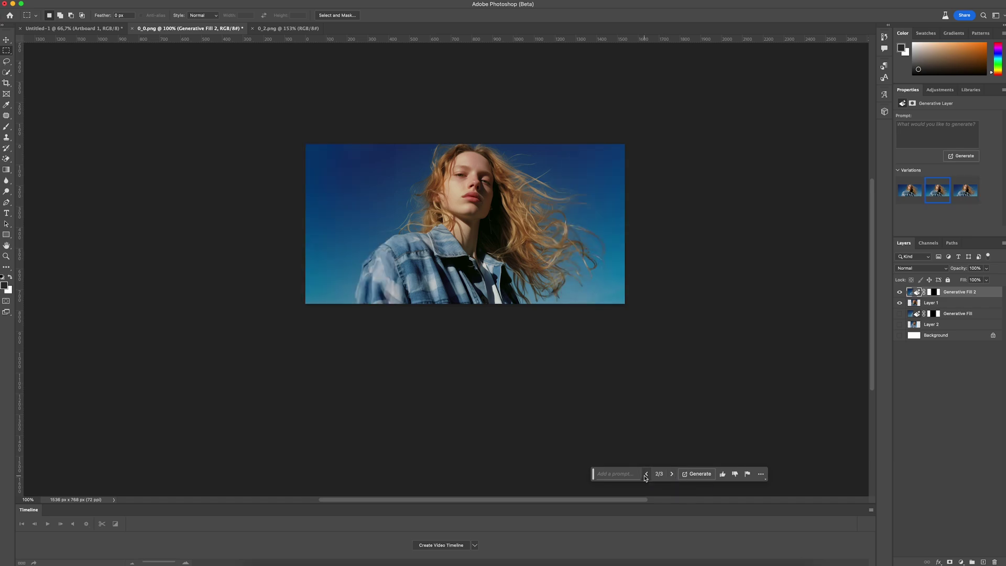
click(672, 473)
click(647, 474)
click(287, 28)
drag(267, 112, 506, 392)
- Copy the left and right halves of 0_2.png onto separate layers
right_click(412, 244)
click(446, 320)
drag(757, 112, 510, 408)
right_click(574, 299)
click(603, 377)
- Isolate and centre the left close-up layer, then Generative Fill both empty side strips
click(900, 313)
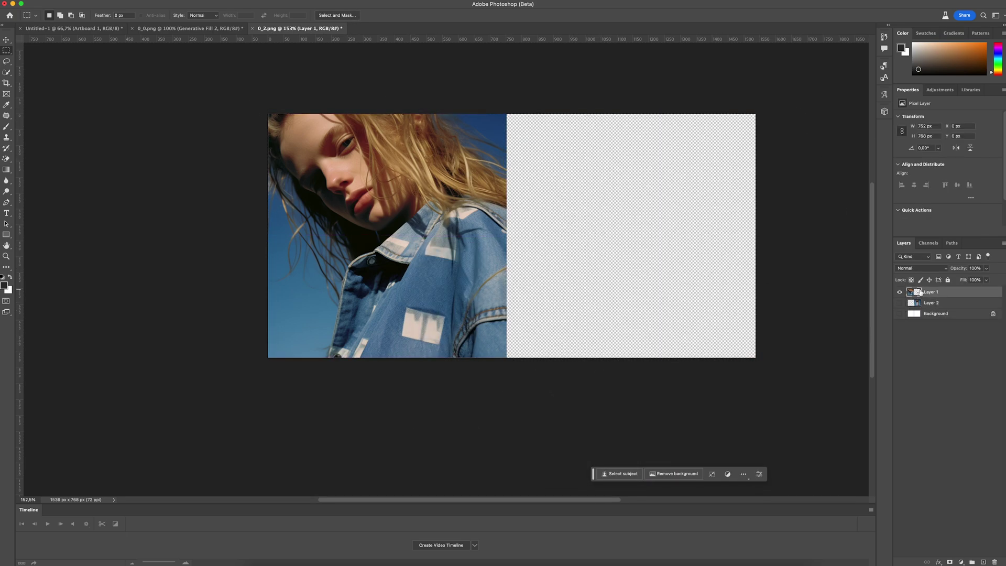
click(900, 303)
click(931, 292)
key(v)
drag(482, 221, 587, 222)
key(m)
drag(268, 113, 373, 398)
drag(757, 112, 610, 361)
click(608, 474)
click(724, 474)
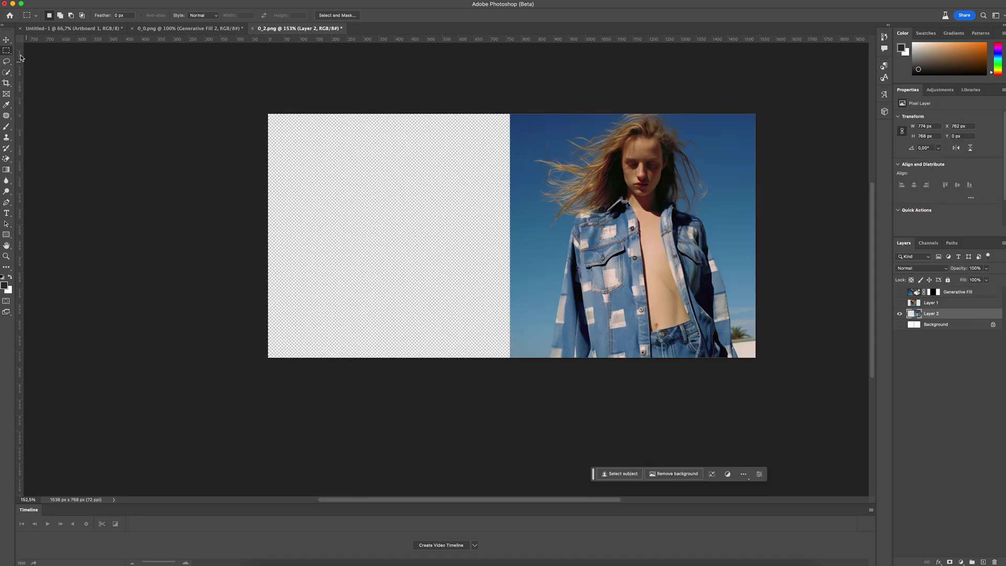
- Centre the denim-jacket figure on a centre guide and generate sky and ground, keeping variation 3
key(v)
drag(713, 256, 581, 257)
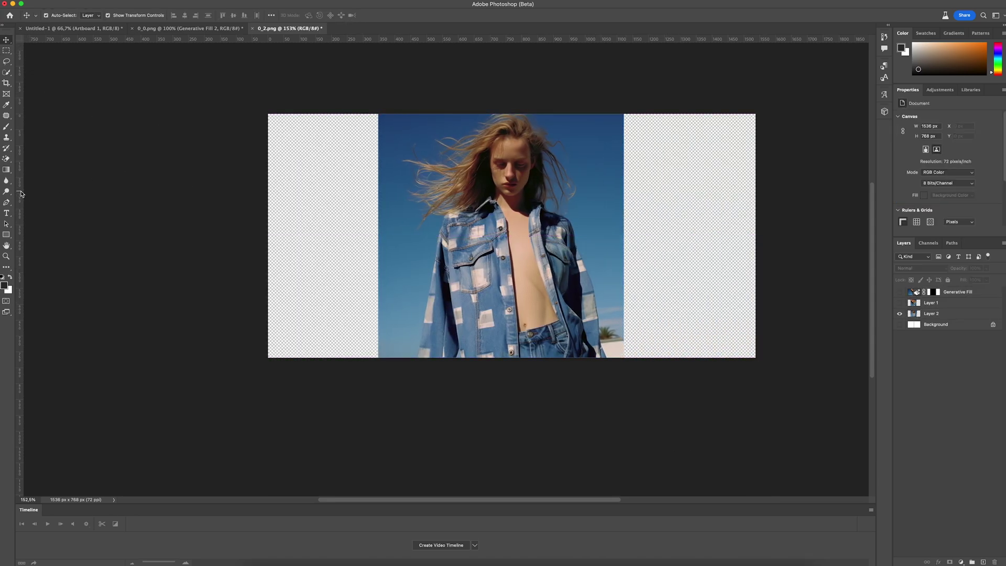
drag(19, 194, 512, 125)
drag(543, 156, 546, 159)
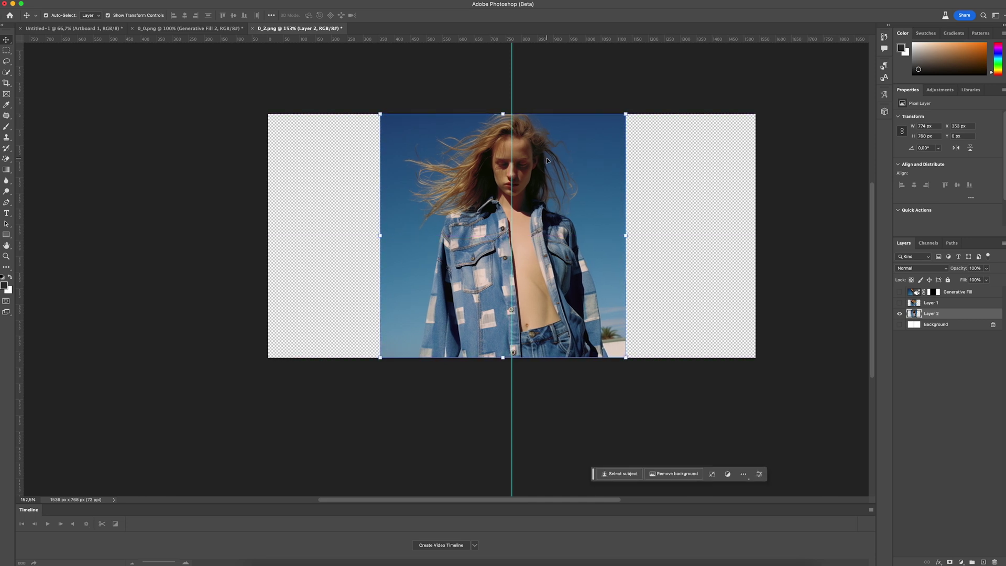
key(m)
drag(755, 122, 626, 225)
click(618, 473)
click(723, 474)
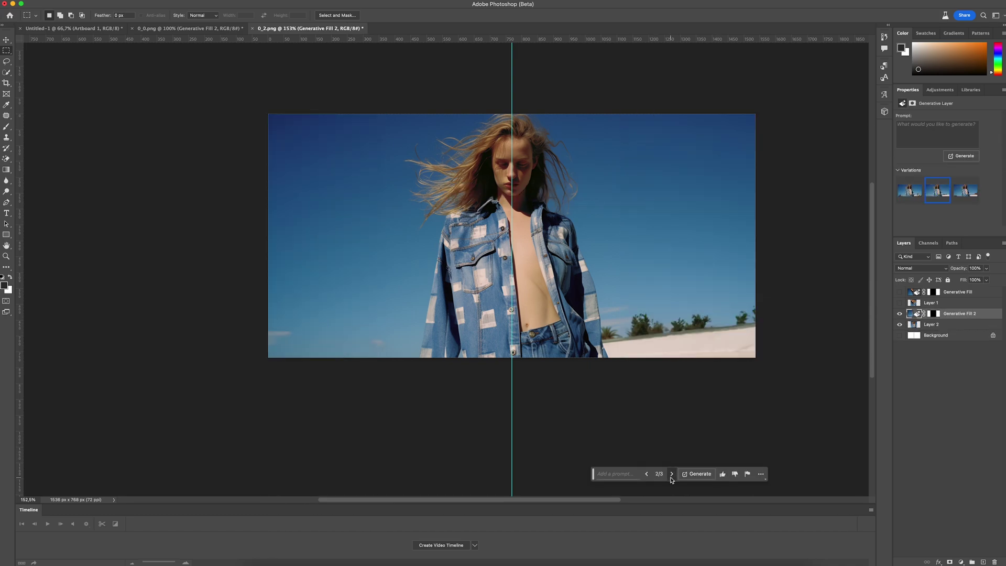
click(671, 474)
click(646, 473)
- Regenerate a small bottom-left patch of the fill and deselect the layer
drag(350, 370, 264, 330)
click(723, 474)
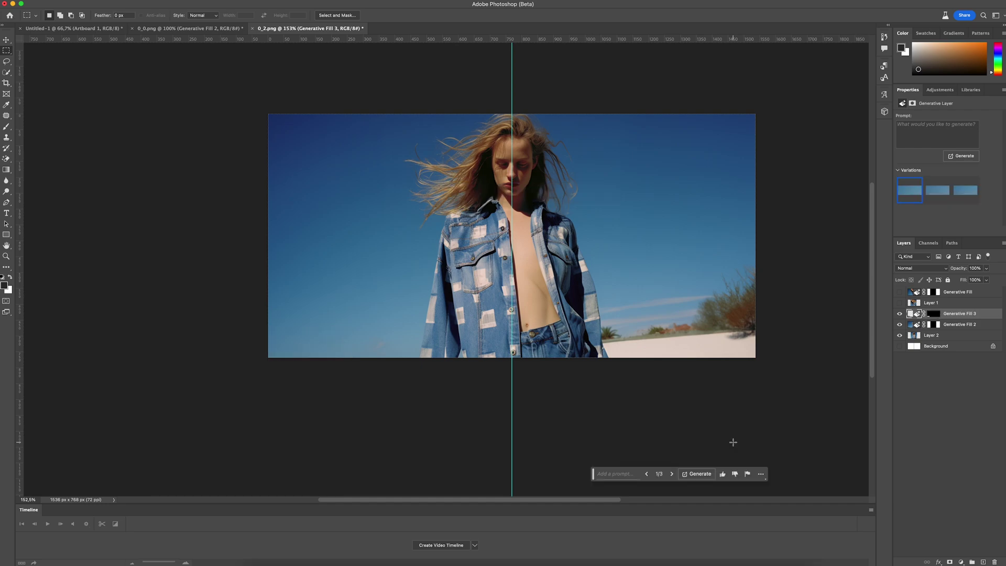
key(v)
click(370, 77)
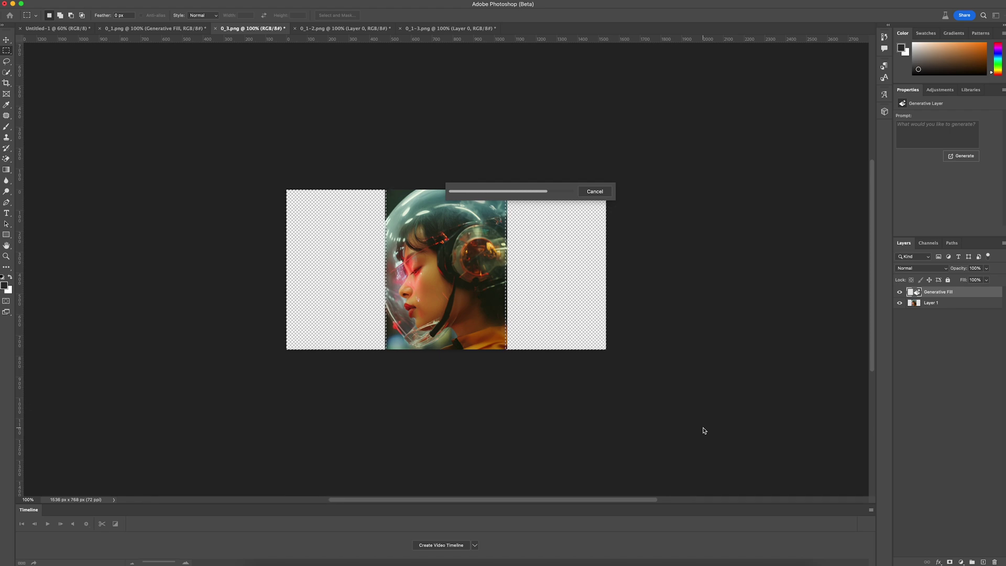
- Scale the helmeted portrait layer to 91.76% and Generative Fill the empty side strips and border
key(ctrl+t)
drag(606, 349, 574, 332)
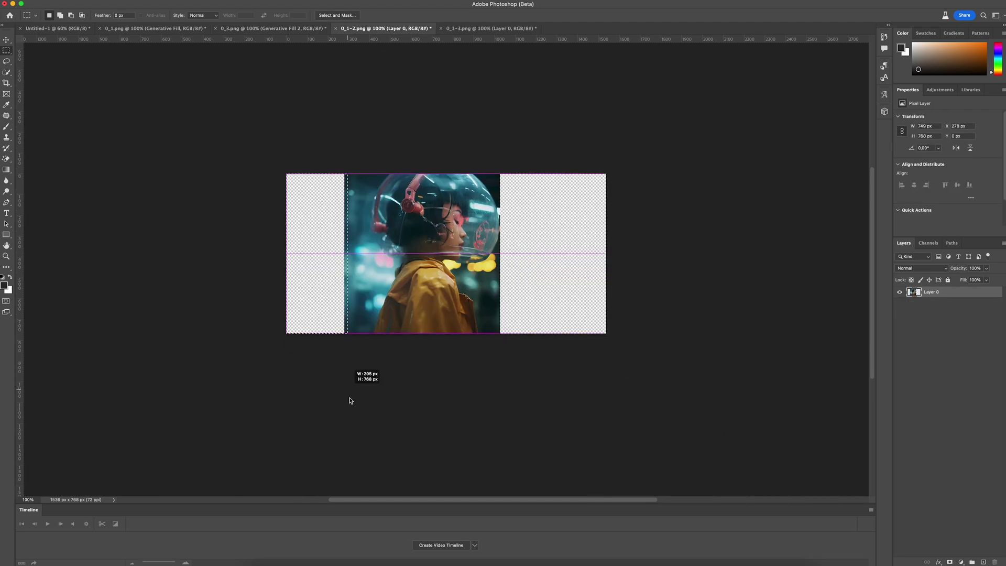
drag(611, 167, 499, 382)
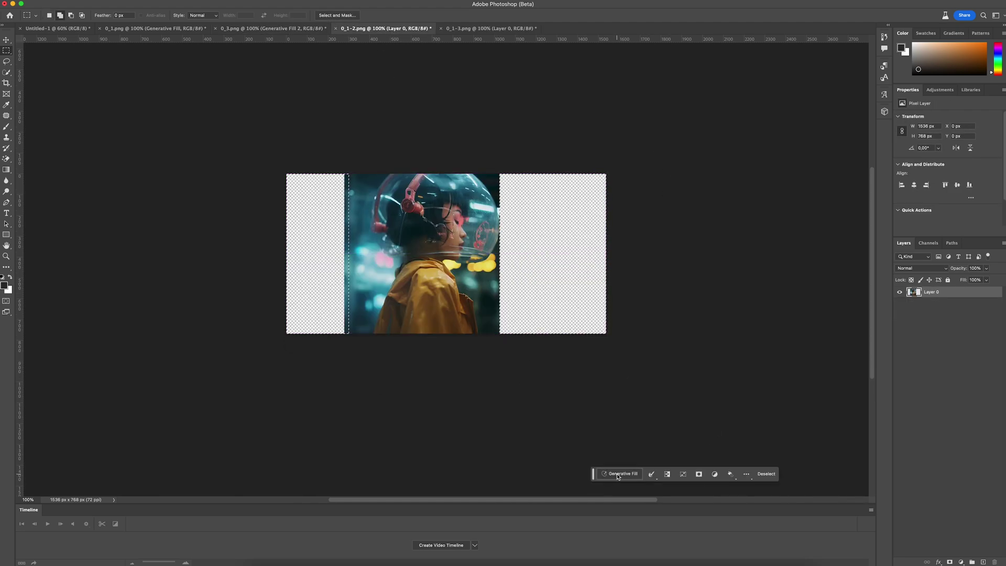
click(616, 475)
click(728, 475)
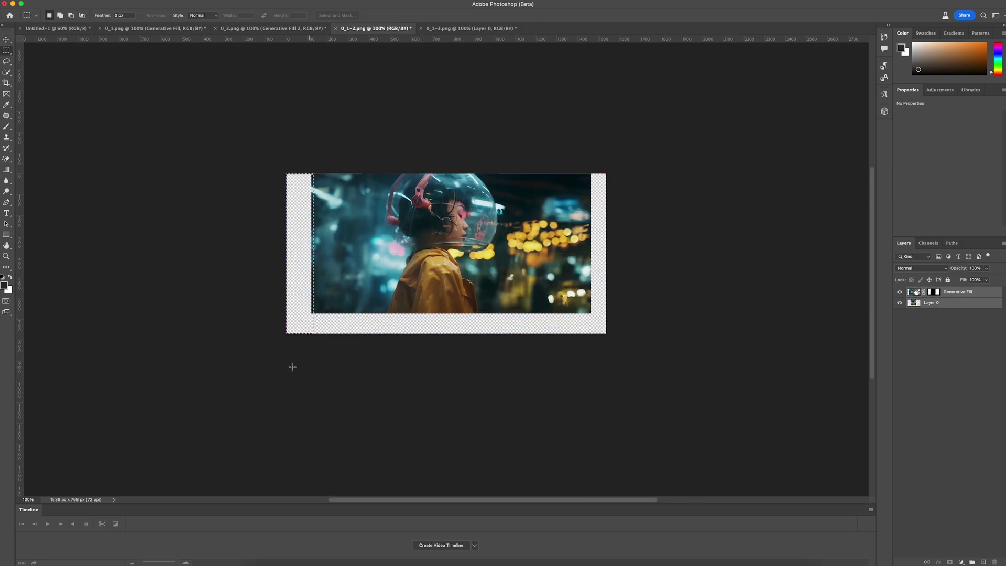
key(ctrl+shift+i)
click(729, 474)
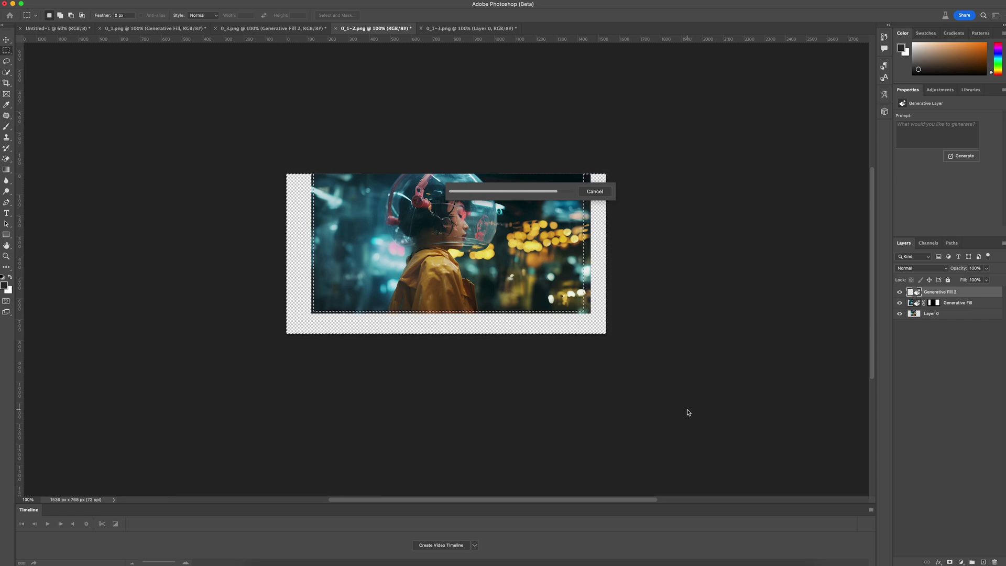
click(697, 474)
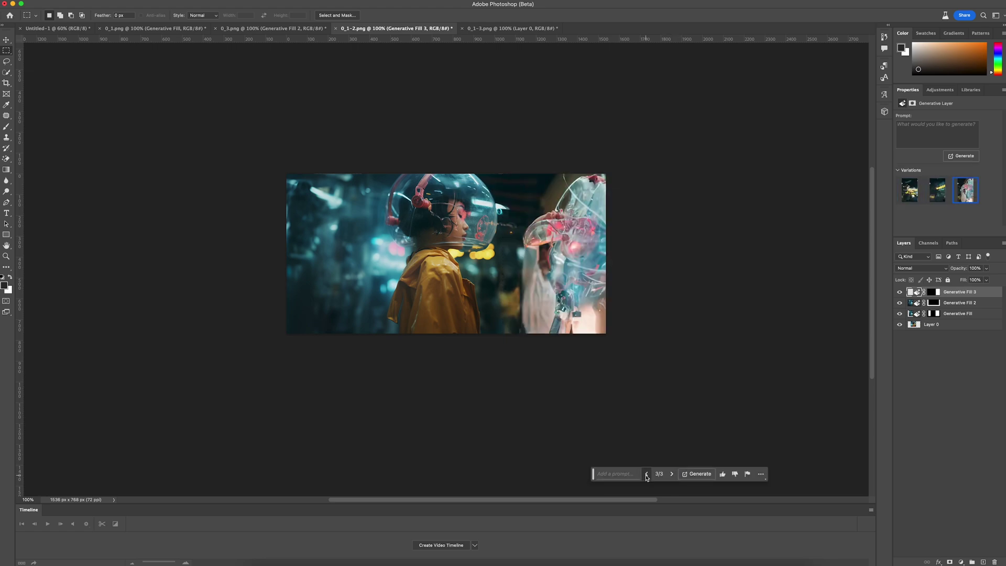
- In 0_1-3.png, Generative Fill the helmeted close-up's side strips
key(ctrl+Tab)
click(620, 474)
click(731, 474)
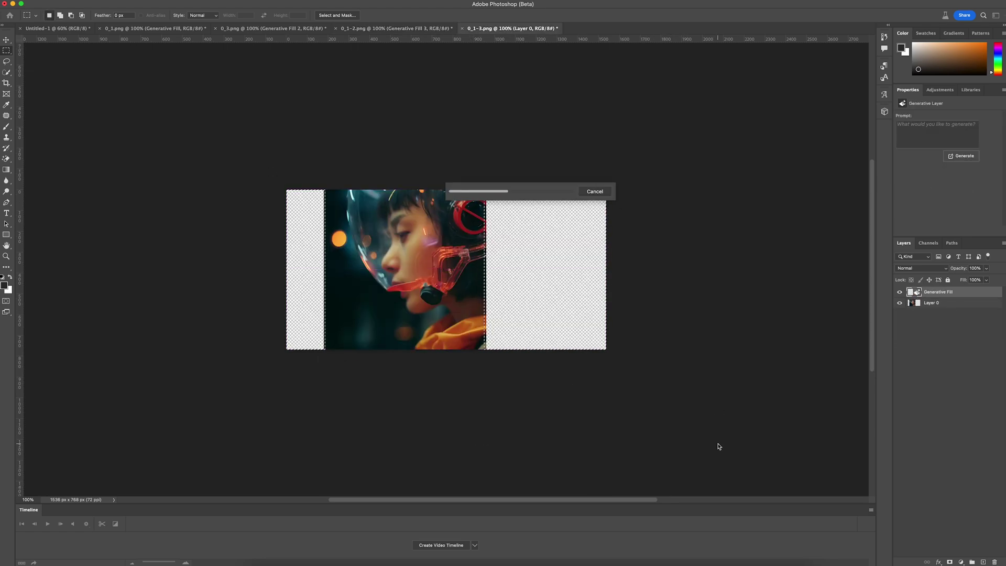